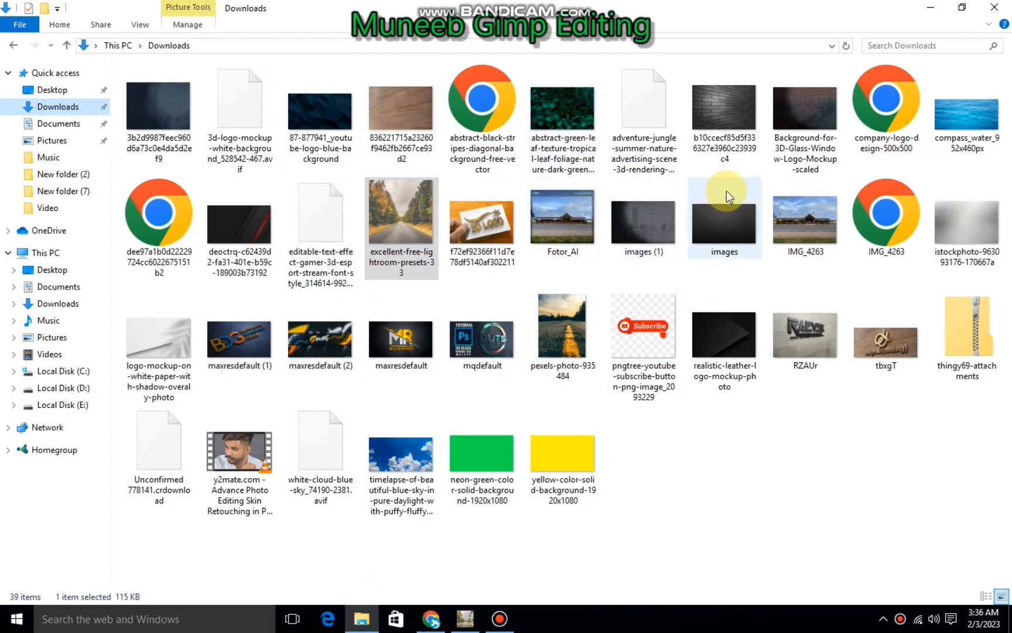
- Add the compass_water_952x460px image as a layer over the road photo and scale it to 827 × 400 px across the lower half
{"action": "left_click_drag", "start_coordinate": [964, 120], "coordinate": [490, 406]}
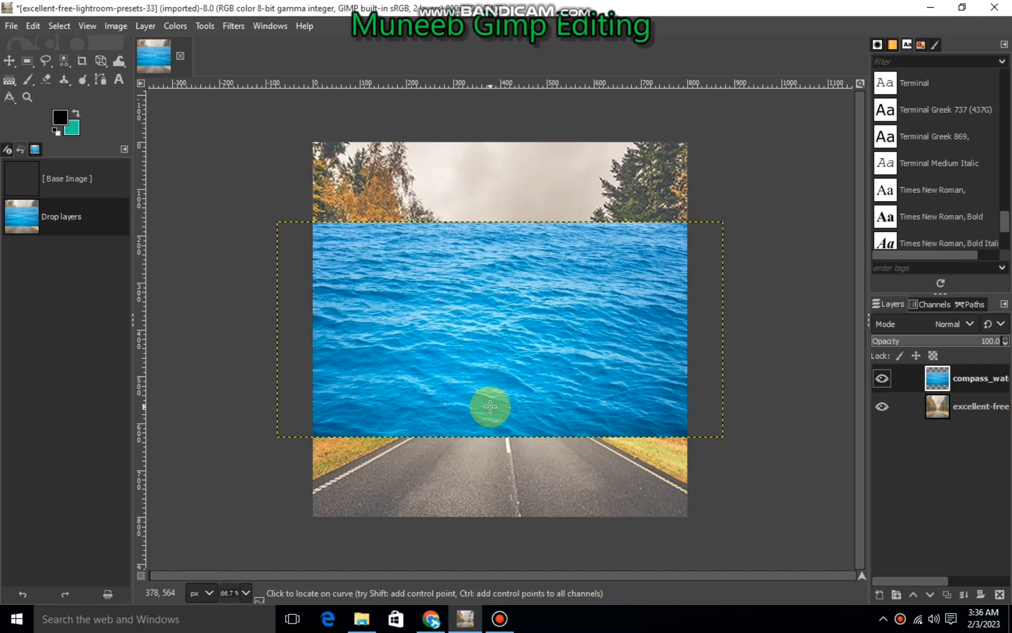
{"action": "right_click", "coordinate": [99, 62]}
{"action": "left_click", "coordinate": [136, 109]}
{"action": "left_click", "coordinate": [506, 356]}
{"action": "left_click_drag", "start_coordinate": [505, 356], "coordinate": [494, 417]}
{"action": "left_click_drag", "start_coordinate": [662, 391], "coordinate": [618, 422]}
{"action": "left_click_drag", "start_coordinate": [474, 436], "coordinate": [495, 468]}
{"action": "left_click_drag", "start_coordinate": [619, 480], "coordinate": [628, 475]}
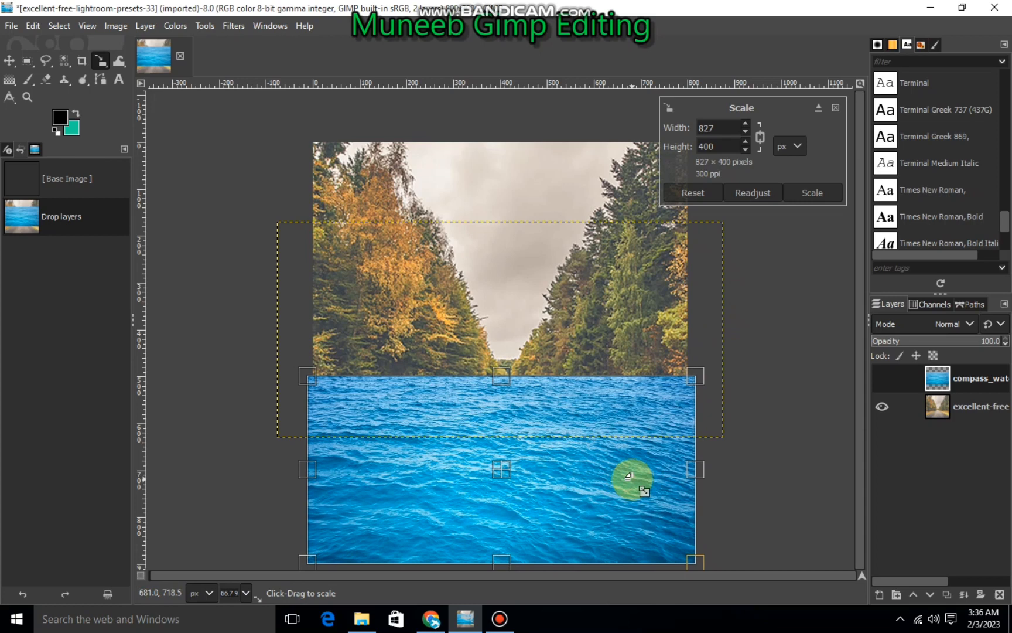
{"action": "left_click", "coordinate": [811, 192]}
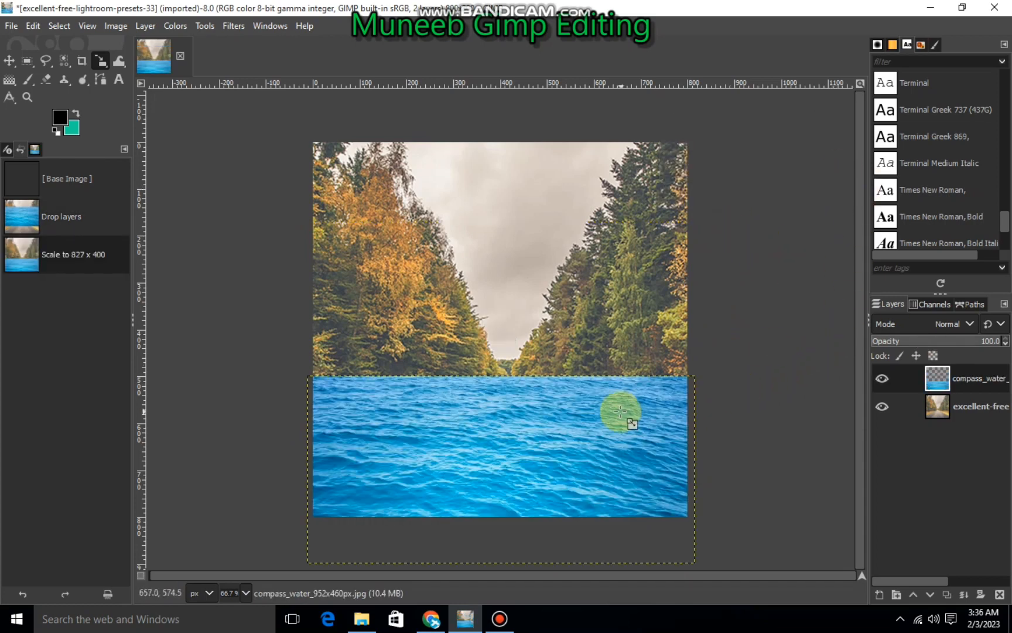
- Rescale the water layer slightly to about 829 × 402 px and set its blend mode to Overlay
{"action": "left_click", "coordinate": [620, 411]}
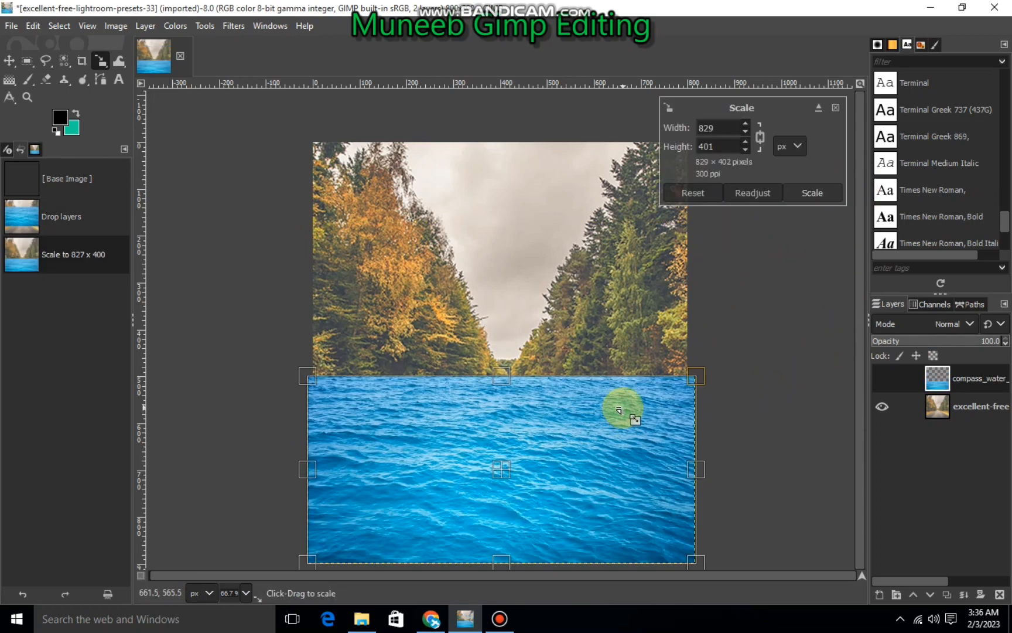
{"action": "left_click", "coordinate": [807, 194]}
{"action": "left_click", "coordinate": [955, 323]}
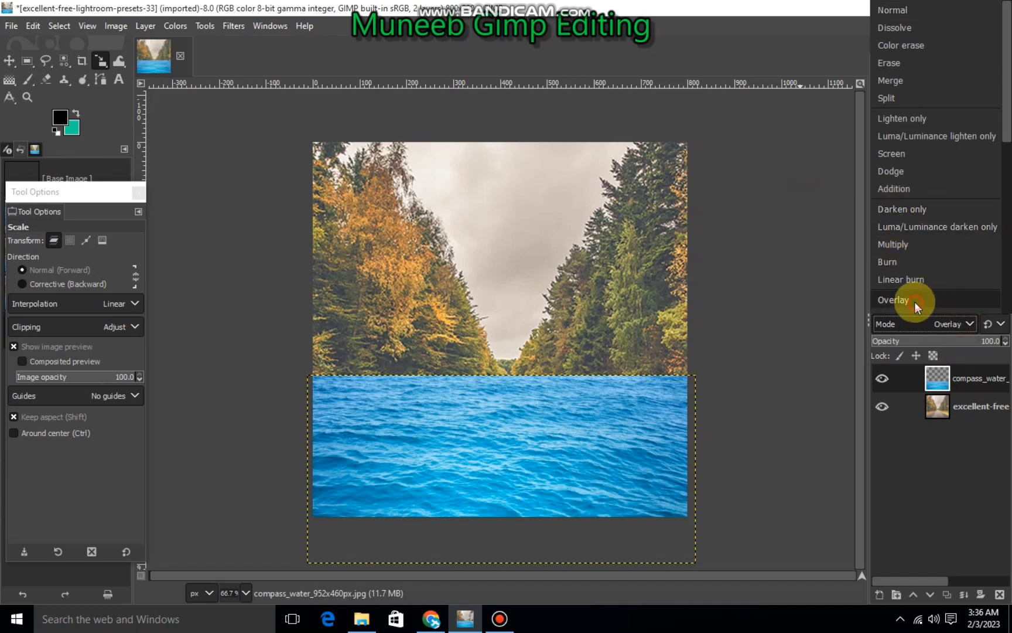
{"action": "left_click", "coordinate": [915, 300]}
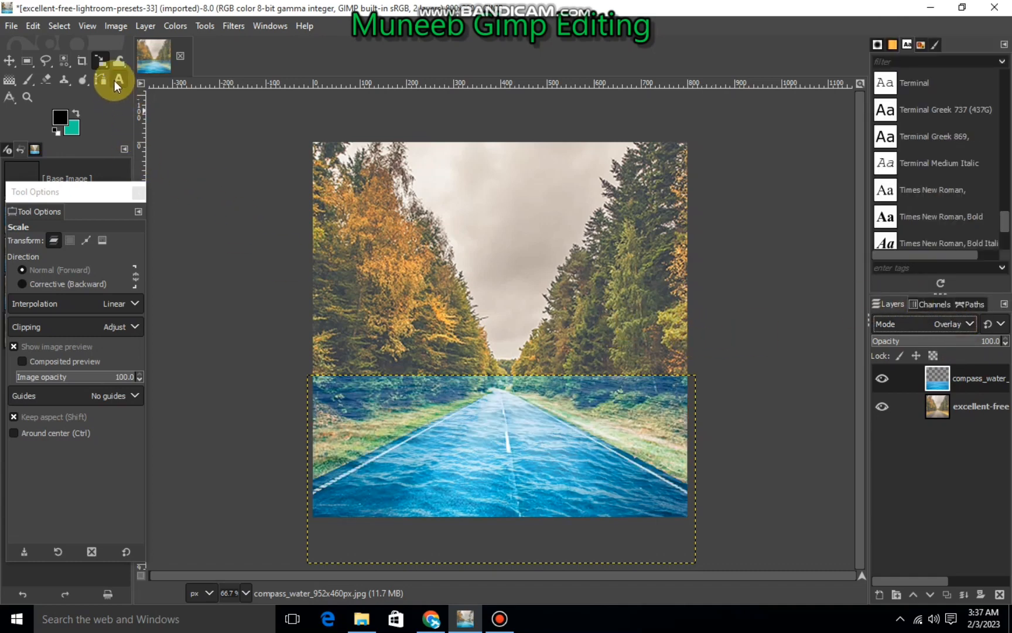
- Erase the water layer from the trees and grass verge left of the road, using a 38 px eraser
{"action": "left_click", "coordinate": [46, 79]}
{"action": "key", "text": "1"}
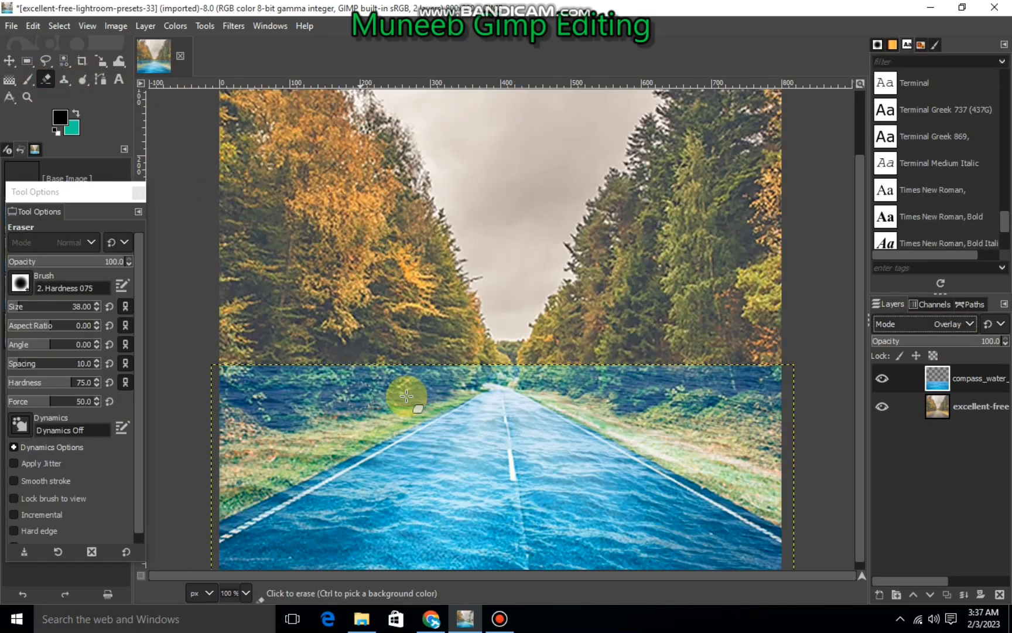
{"action": "mouse_move", "coordinate": [404, 390]}
{"action": "left_mouse_down"}
{"action": "mouse_move", "coordinate": [453, 374]}
{"action": "mouse_move", "coordinate": [473, 380]}
{"action": "mouse_move", "coordinate": [283, 469]}
{"action": "mouse_move", "coordinate": [389, 402]}
{"action": "mouse_move", "coordinate": [288, 430]}
{"action": "mouse_move", "coordinate": [402, 379]}
{"action": "mouse_move", "coordinate": [353, 366]}
{"action": "mouse_move", "coordinate": [233, 371]}
{"action": "mouse_move", "coordinate": [234, 397]}
{"action": "mouse_move", "coordinate": [214, 394]}
{"action": "mouse_move", "coordinate": [235, 462]}
{"action": "mouse_move", "coordinate": [268, 429]}
{"action": "mouse_move", "coordinate": [282, 431]}
{"action": "mouse_move", "coordinate": [256, 444]}
{"action": "mouse_move", "coordinate": [285, 461]}
{"action": "mouse_move", "coordinate": [225, 511]}
{"action": "mouse_move", "coordinate": [373, 438]}
{"action": "left_mouse_up"}
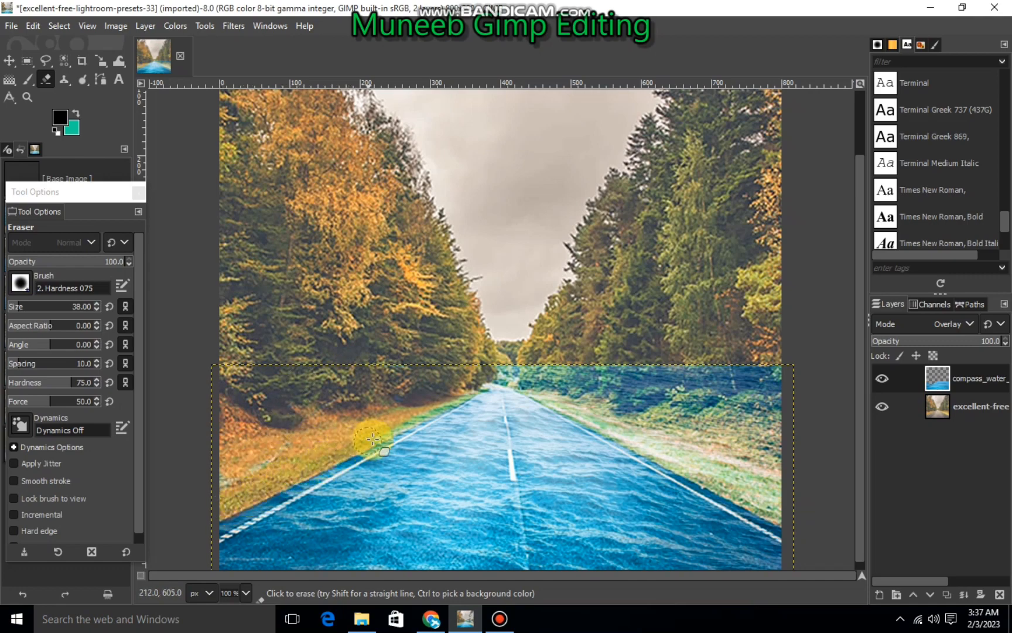
{"action": "mouse_move", "coordinate": [434, 409]}
{"action": "left_mouse_down"}
{"action": "mouse_move", "coordinate": [409, 406]}
{"action": "mouse_move", "coordinate": [433, 376]}
{"action": "mouse_move", "coordinate": [417, 377]}
{"action": "mouse_move", "coordinate": [385, 413]}
{"action": "mouse_move", "coordinate": [224, 486]}
{"action": "mouse_move", "coordinate": [275, 448]}
{"action": "mouse_move", "coordinate": [306, 441]}
{"action": "mouse_move", "coordinate": [218, 511]}
{"action": "mouse_move", "coordinate": [268, 487]}
{"action": "left_mouse_up"}
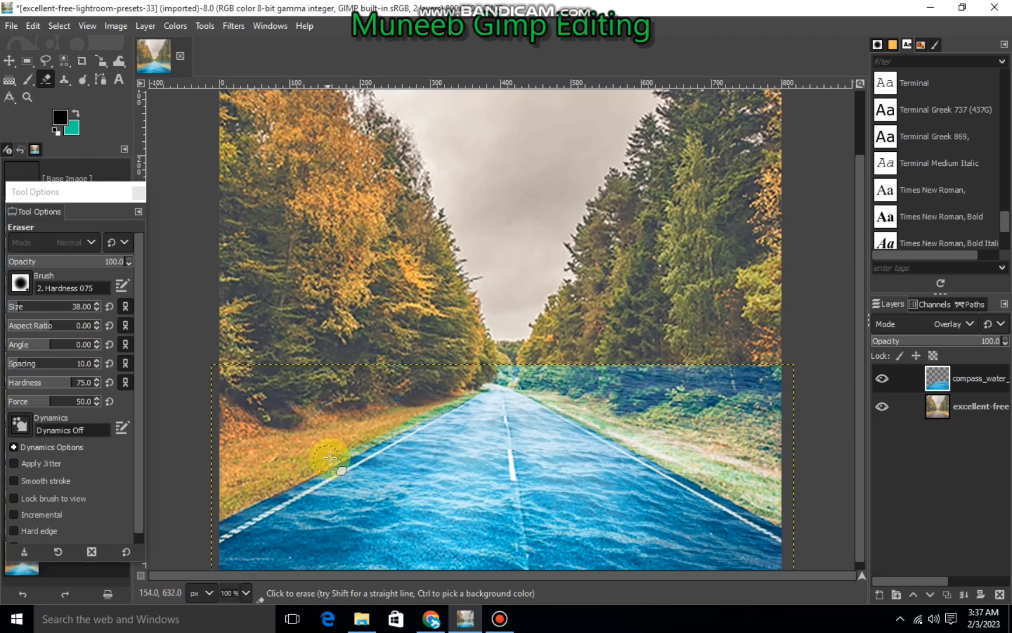
{"action": "mouse_move", "coordinate": [355, 445]}
{"action": "left_mouse_down"}
{"action": "mouse_move", "coordinate": [454, 386]}
{"action": "mouse_move", "coordinate": [358, 440]}
{"action": "left_mouse_up"}
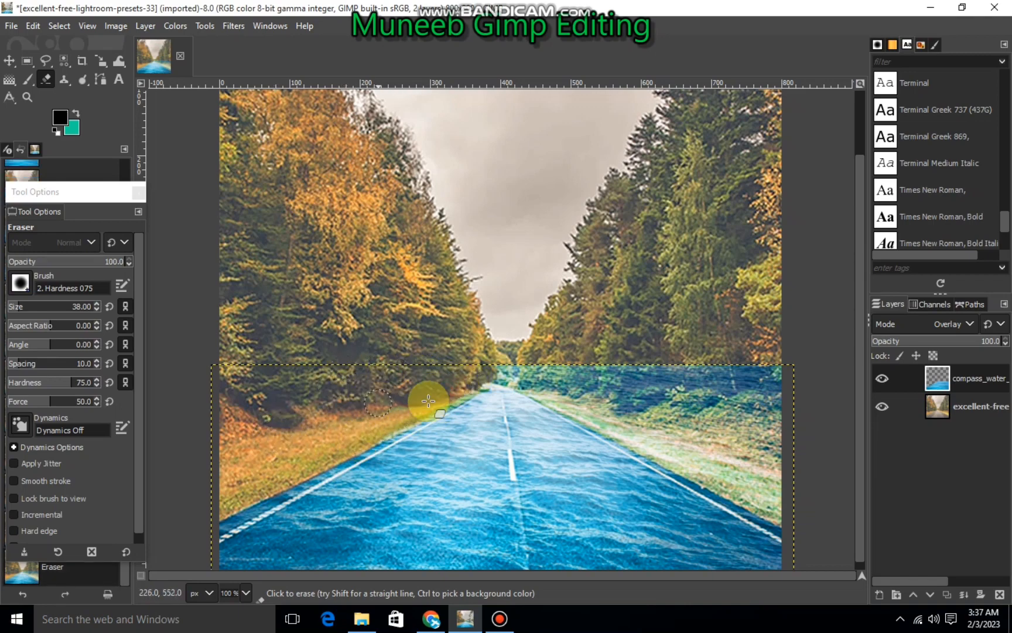
{"action": "left_click", "coordinate": [456, 392]}
- Erase the water layer from the trees and grass verge right of the road, up to the road's edge
{"action": "mouse_move", "coordinate": [384, 429]}
{"action": "left_mouse_down"}
{"action": "mouse_move", "coordinate": [449, 416]}
{"action": "mouse_move", "coordinate": [491, 384]}
{"action": "mouse_move", "coordinate": [463, 380]}
{"action": "mouse_move", "coordinate": [491, 364]}
{"action": "mouse_move", "coordinate": [536, 377]}
{"action": "mouse_move", "coordinate": [500, 371]}
{"action": "mouse_move", "coordinate": [647, 381]}
{"action": "mouse_move", "coordinate": [622, 372]}
{"action": "mouse_move", "coordinate": [662, 364]}
{"action": "mouse_move", "coordinate": [845, 376]}
{"action": "mouse_move", "coordinate": [643, 395]}
{"action": "mouse_move", "coordinate": [840, 424]}
{"action": "mouse_move", "coordinate": [726, 455]}
{"action": "mouse_move", "coordinate": [782, 458]}
{"action": "mouse_move", "coordinate": [785, 443]}
{"action": "mouse_move", "coordinate": [755, 444]}
{"action": "mouse_move", "coordinate": [778, 467]}
{"action": "left_mouse_up"}
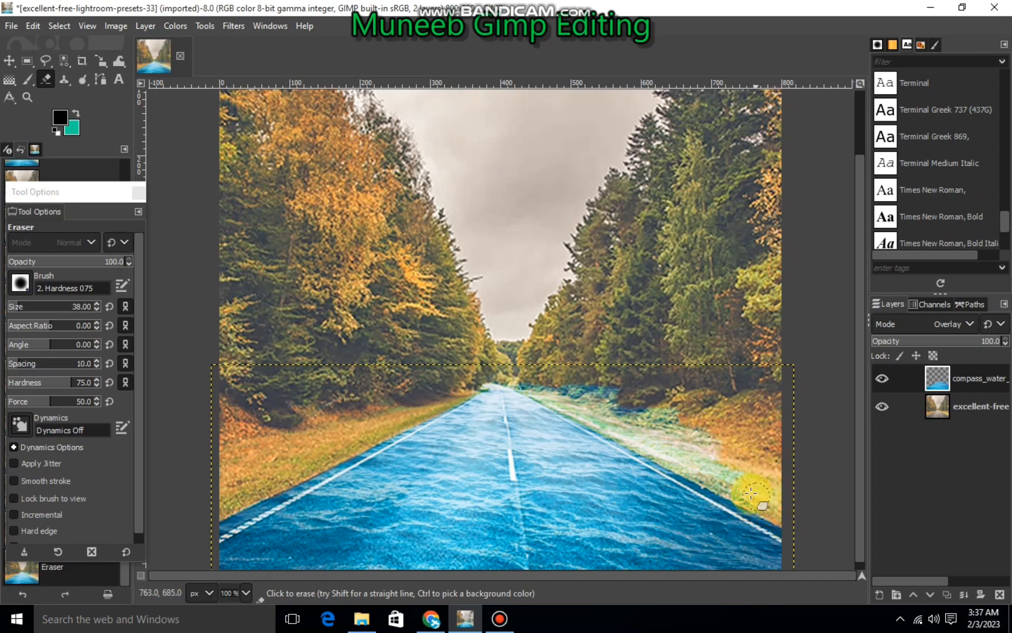
{"action": "mouse_move", "coordinate": [695, 458]}
{"action": "left_mouse_down"}
{"action": "mouse_move", "coordinate": [654, 393]}
{"action": "mouse_move", "coordinate": [738, 473]}
{"action": "mouse_move", "coordinate": [656, 434]}
{"action": "left_mouse_up"}
{"action": "mouse_move", "coordinate": [597, 407]}
{"action": "left_mouse_down"}
{"action": "mouse_move", "coordinate": [542, 384]}
{"action": "mouse_move", "coordinate": [636, 405]}
{"action": "mouse_move", "coordinate": [570, 400]}
{"action": "mouse_move", "coordinate": [518, 375]}
{"action": "left_mouse_up"}
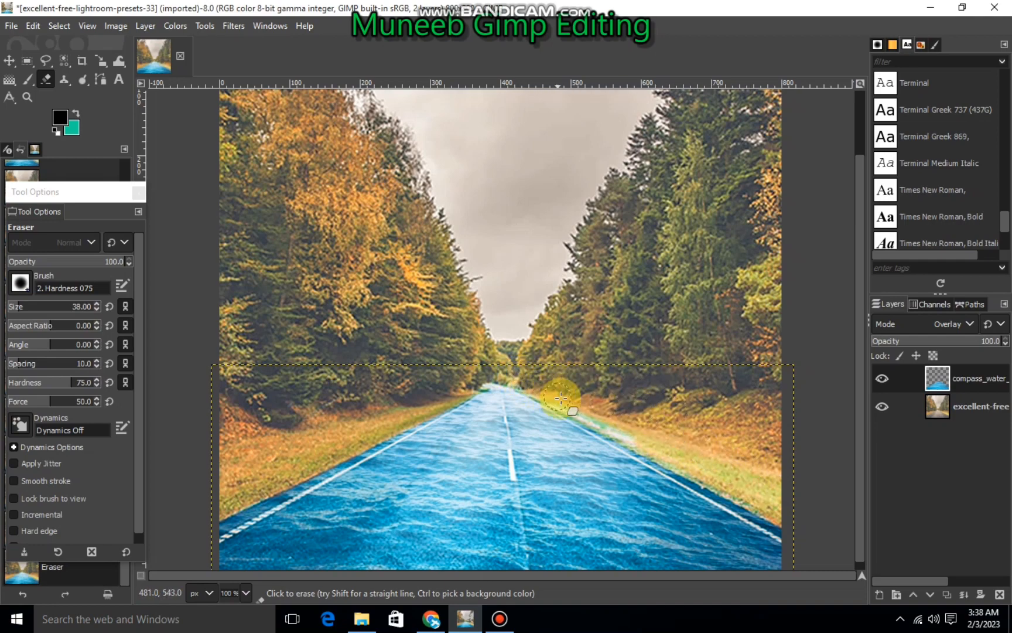
{"action": "left_click_drag", "start_coordinate": [692, 459], "coordinate": [535, 386]}
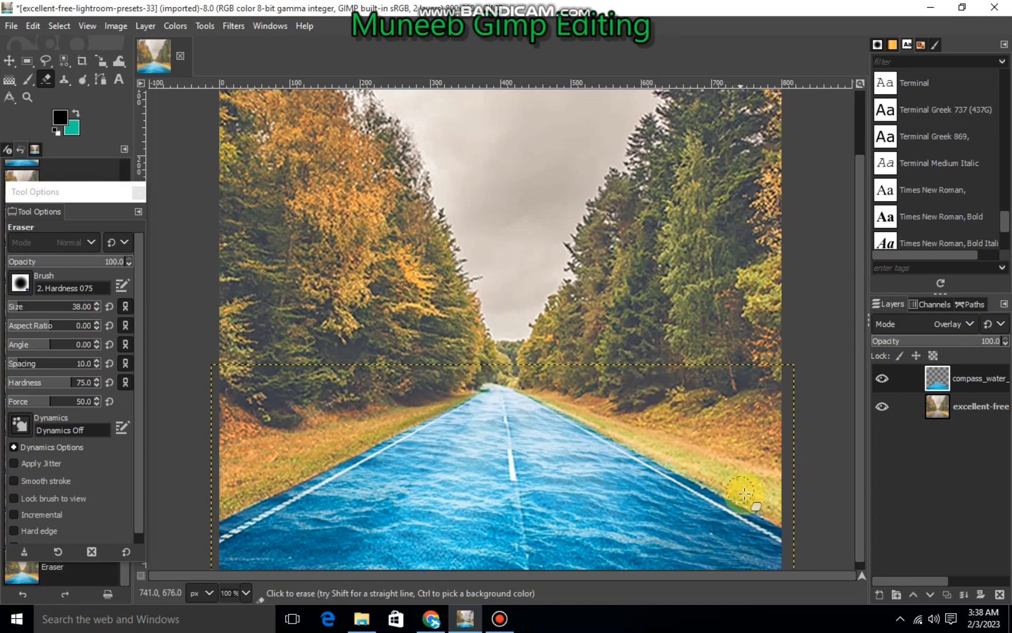
{"action": "key", "text": "minus"}
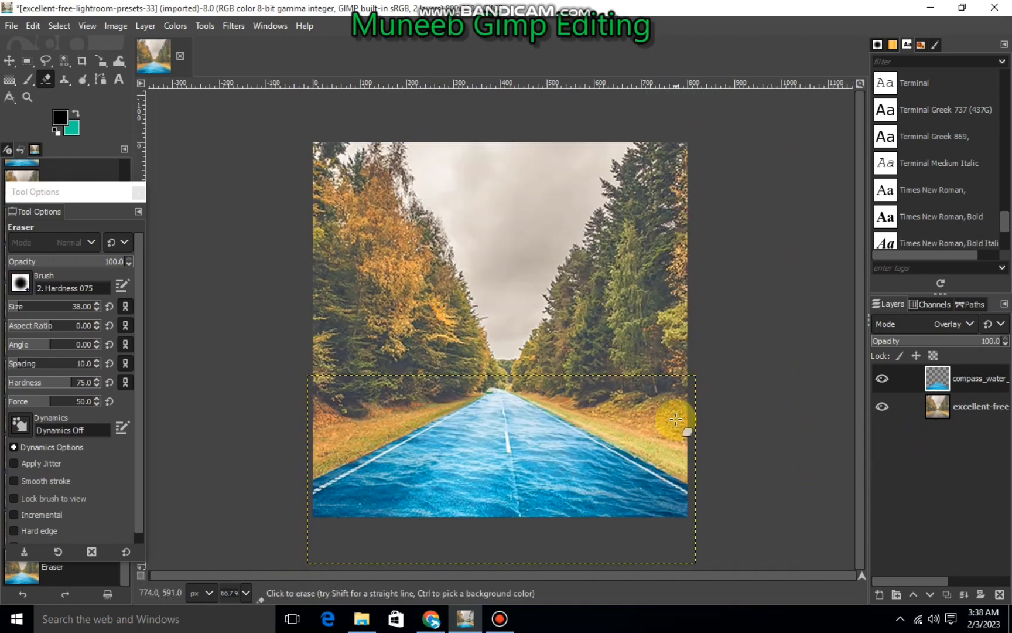
- Darken the water layer on the road with a Curves adjustment
{"action": "left_click", "coordinate": [175, 25]}
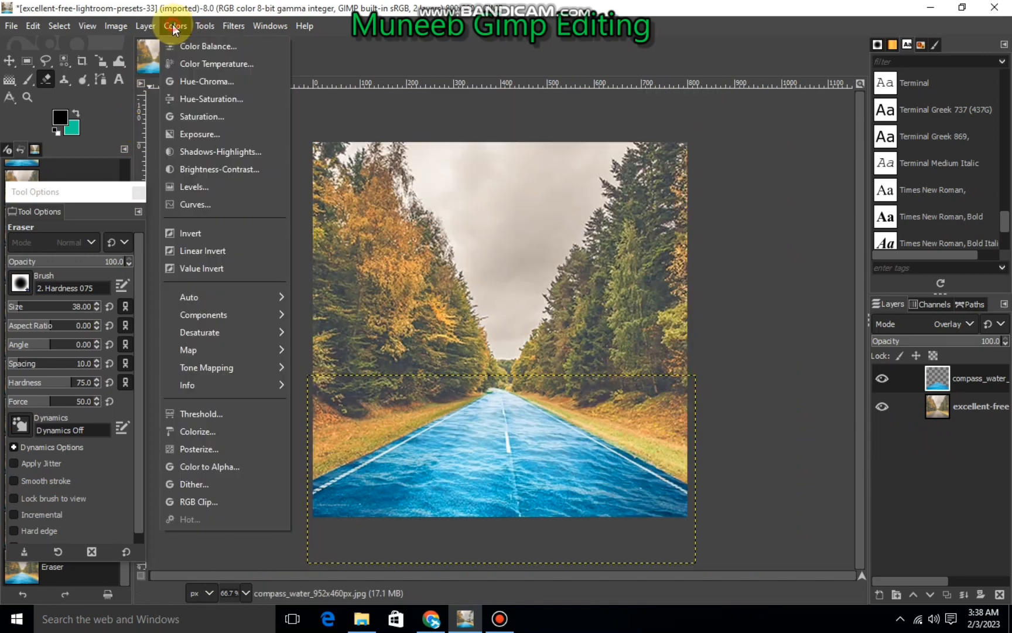
{"action": "left_click", "coordinate": [193, 205]}
{"action": "left_click_drag", "start_coordinate": [204, 271], "coordinate": [232, 277]}
{"action": "left_click", "coordinate": [254, 407]}
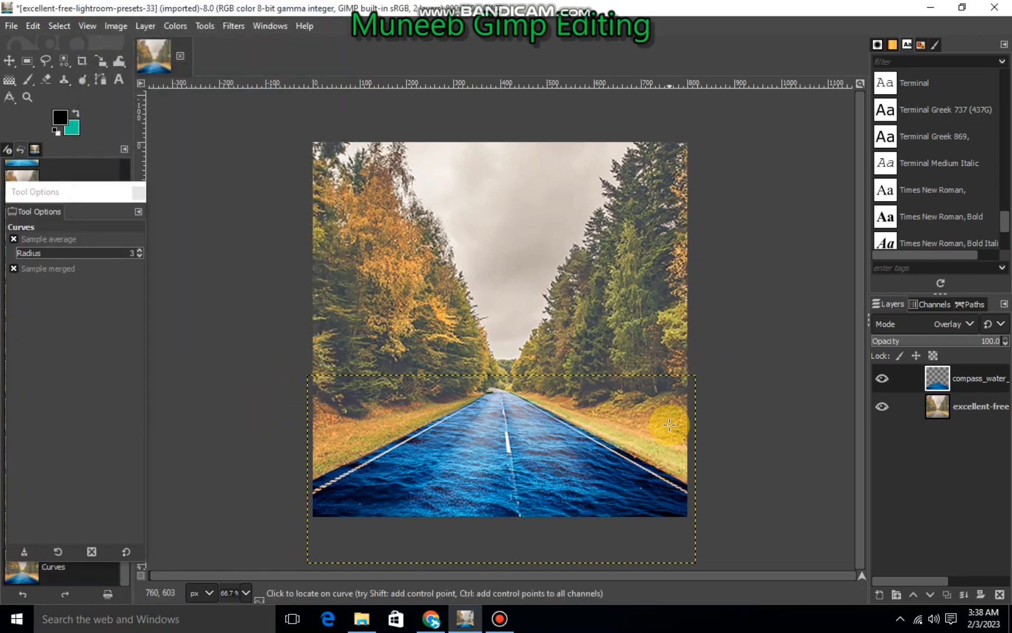
- Add the blue-sky timelapse image from Downloads as a layer and scale it to 1007 × 531 px over the photo's upper part
{"action": "left_click", "coordinate": [362, 619]}
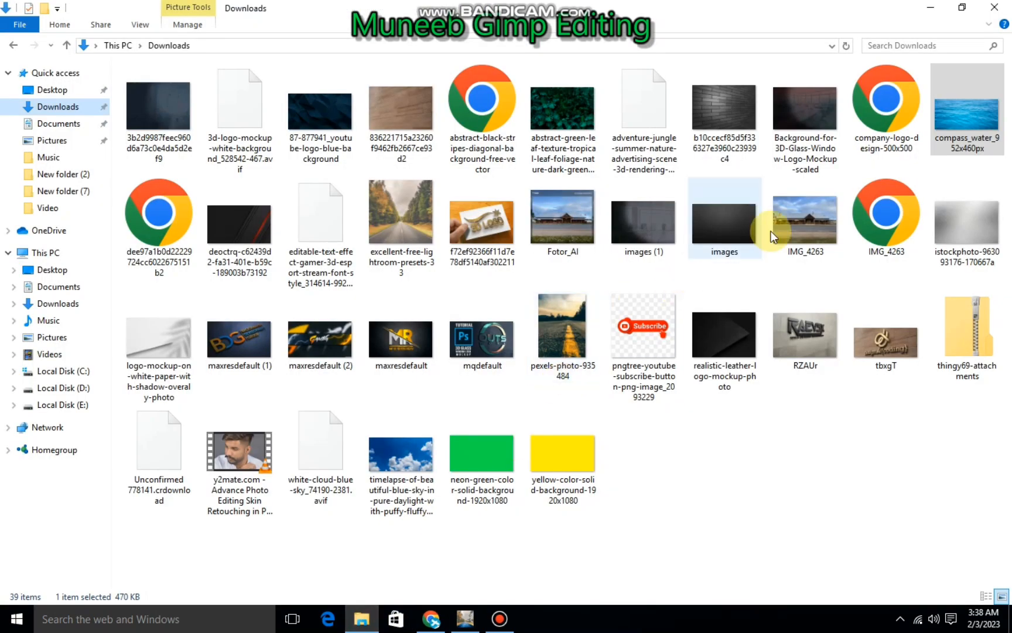
{"action": "left_click_drag", "start_coordinate": [401, 457], "coordinate": [476, 332]}
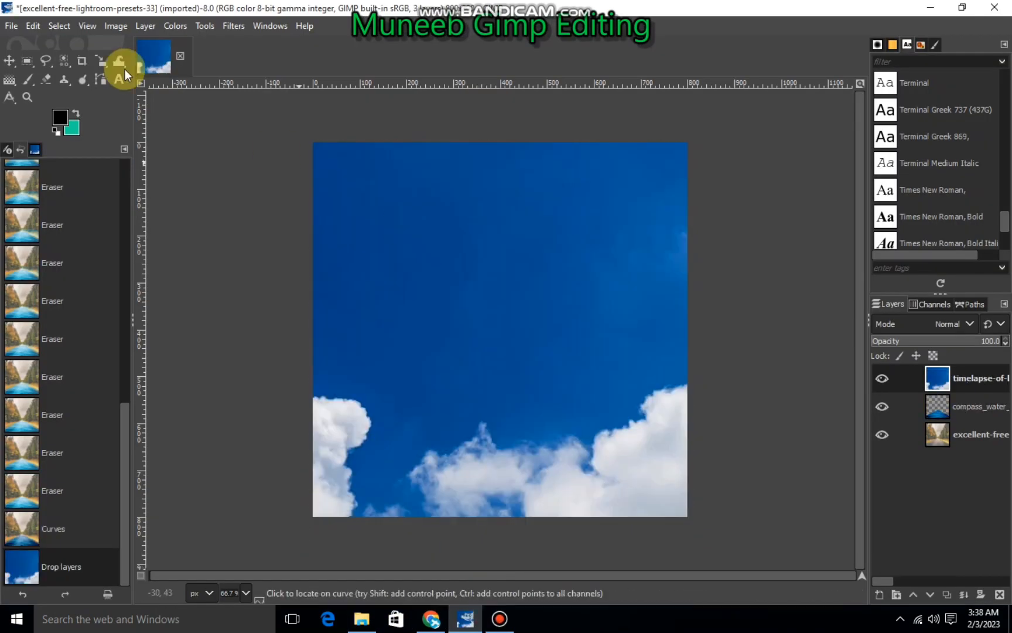
{"action": "left_click", "coordinate": [102, 62]}
{"action": "left_click", "coordinate": [426, 269]}
{"action": "left_click_drag", "start_coordinate": [213, 206], "coordinate": [460, 365]}
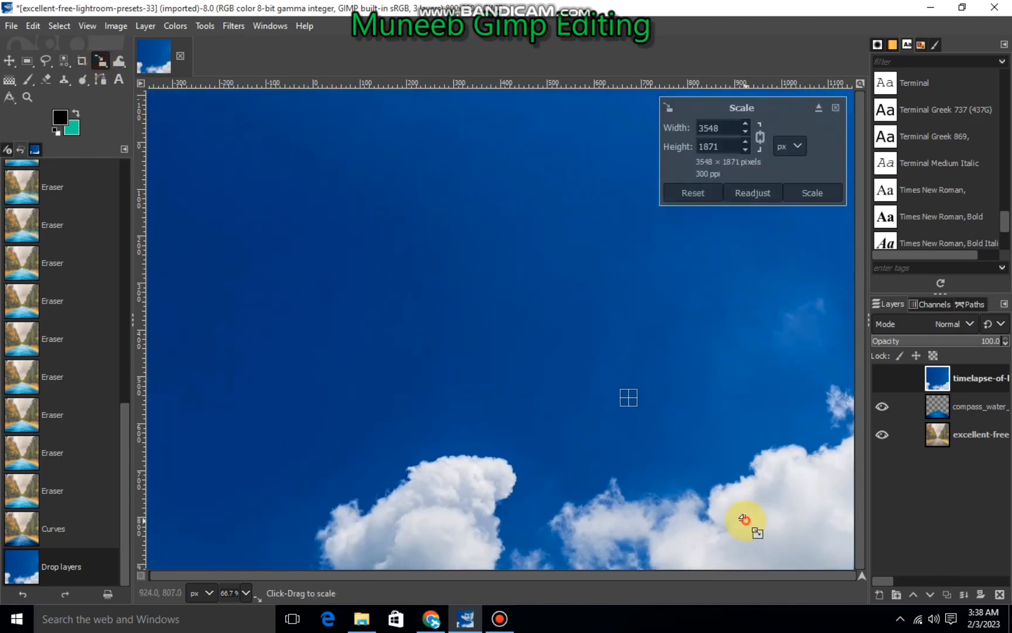
{"action": "left_click_drag", "start_coordinate": [744, 519], "coordinate": [404, 413]}
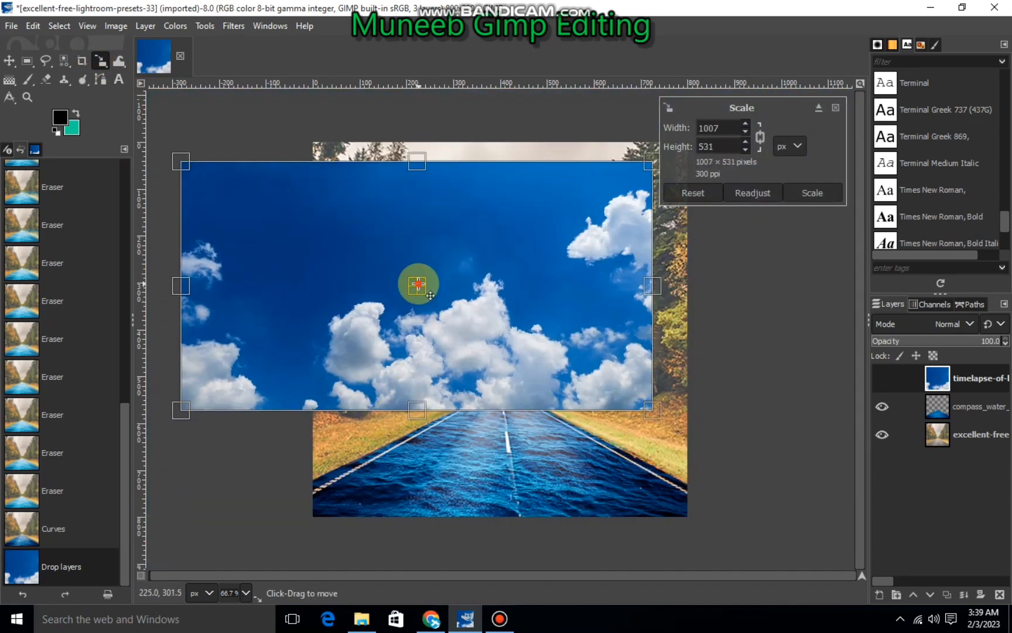
{"action": "left_click_drag", "start_coordinate": [418, 284], "coordinate": [495, 238]}
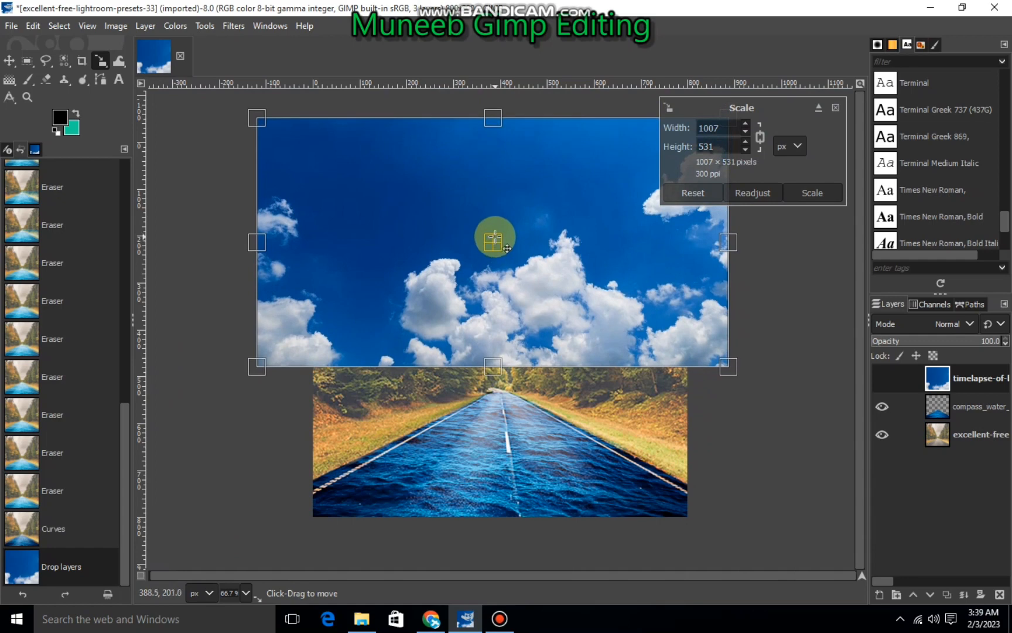
{"action": "left_click", "coordinate": [812, 193]}
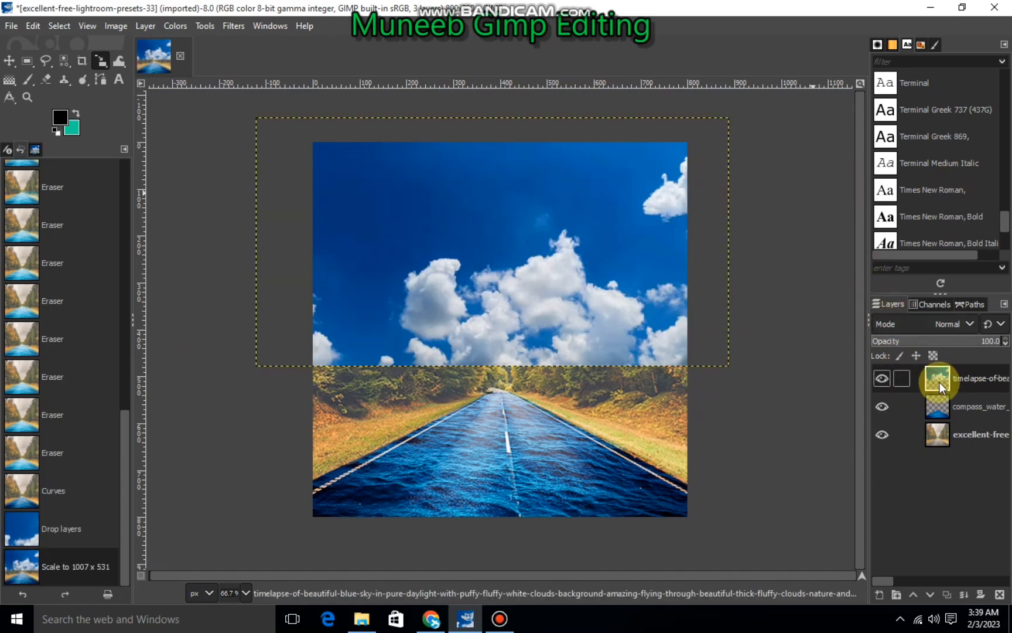
- Set the sky layer's blend mode to Overlay and erase it from the trees on both sides with an 86 px eraser
{"action": "left_click", "coordinate": [948, 327]}
{"action": "left_click", "coordinate": [909, 298]}
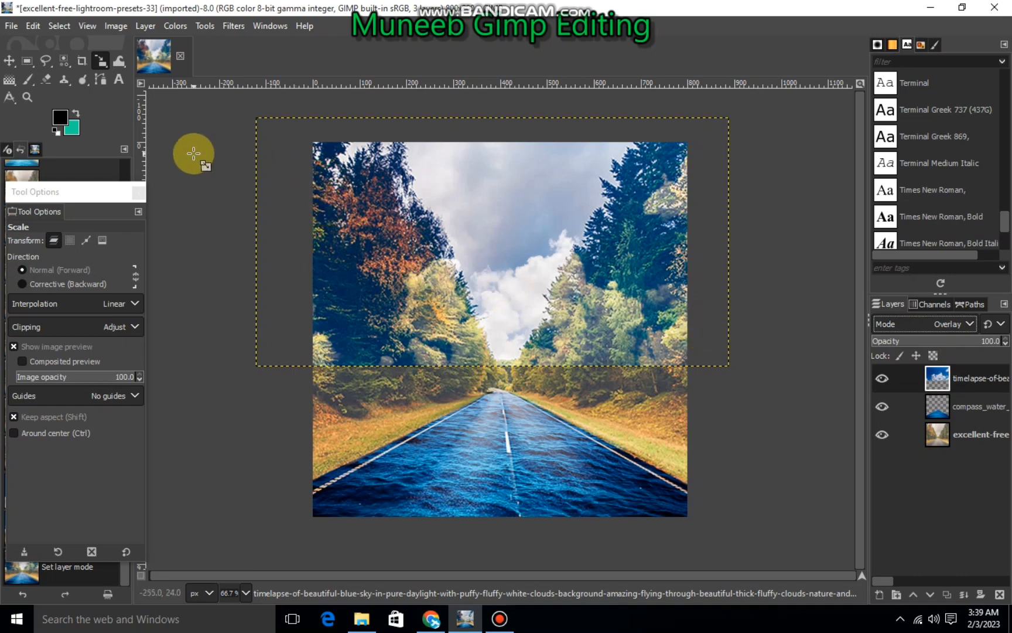
{"action": "left_click", "coordinate": [46, 80]}
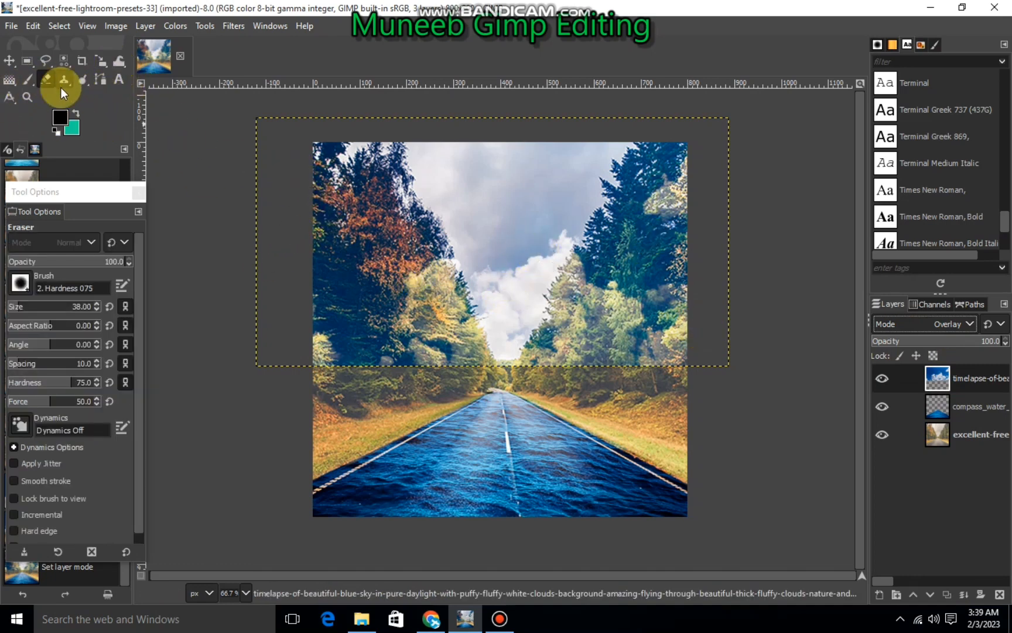
{"action": "left_click", "coordinate": [26, 305]}
{"action": "mouse_move", "coordinate": [650, 289]}
{"action": "left_mouse_down"}
{"action": "mouse_move", "coordinate": [670, 173]}
{"action": "mouse_move", "coordinate": [656, 322]}
{"action": "mouse_move", "coordinate": [664, 347]}
{"action": "mouse_move", "coordinate": [625, 341]}
{"action": "mouse_move", "coordinate": [623, 307]}
{"action": "mouse_move", "coordinate": [525, 377]}
{"action": "mouse_move", "coordinate": [613, 269]}
{"action": "mouse_move", "coordinate": [593, 321]}
{"action": "mouse_move", "coordinate": [645, 207]}
{"action": "mouse_move", "coordinate": [555, 341]}
{"action": "mouse_move", "coordinate": [626, 269]}
{"action": "mouse_move", "coordinate": [600, 268]}
{"action": "mouse_move", "coordinate": [642, 169]}
{"action": "mouse_move", "coordinate": [695, 148]}
{"action": "mouse_move", "coordinate": [660, 241]}
{"action": "mouse_move", "coordinate": [406, 332]}
{"action": "mouse_move", "coordinate": [338, 229]}
{"action": "mouse_move", "coordinate": [320, 328]}
{"action": "mouse_move", "coordinate": [355, 359]}
{"action": "mouse_move", "coordinate": [393, 363]}
{"action": "mouse_move", "coordinate": [323, 360]}
{"action": "mouse_move", "coordinate": [384, 347]}
{"action": "mouse_move", "coordinate": [405, 323]}
{"action": "mouse_move", "coordinate": [471, 378]}
{"action": "mouse_move", "coordinate": [430, 281]}
{"action": "mouse_move", "coordinate": [377, 224]}
{"action": "mouse_move", "coordinate": [368, 199]}
{"action": "mouse_move", "coordinate": [326, 196]}
{"action": "mouse_move", "coordinate": [312, 223]}
{"action": "mouse_move", "coordinate": [311, 153]}
{"action": "mouse_move", "coordinate": [325, 154]}
{"action": "mouse_move", "coordinate": [354, 201]}
{"action": "mouse_move", "coordinate": [387, 161]}
{"action": "mouse_move", "coordinate": [391, 202]}
{"action": "mouse_move", "coordinate": [425, 254]}
{"action": "left_mouse_up"}
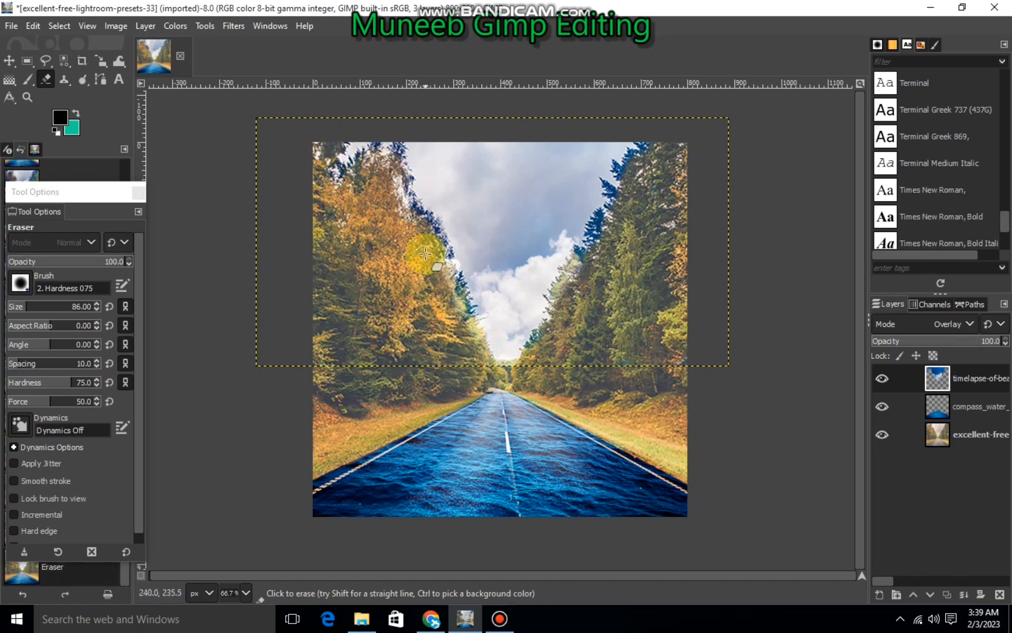
{"action": "mouse_move", "coordinate": [412, 215]}
{"action": "left_mouse_down"}
{"action": "mouse_move", "coordinate": [471, 356]}
{"action": "mouse_move", "coordinate": [533, 355]}
{"action": "mouse_move", "coordinate": [570, 326]}
{"action": "mouse_move", "coordinate": [574, 281]}
{"action": "mouse_move", "coordinate": [591, 268]}
{"action": "left_mouse_up"}
{"action": "mouse_move", "coordinate": [606, 221]}
{"action": "left_mouse_down"}
{"action": "mouse_move", "coordinate": [653, 148]}
{"action": "mouse_move", "coordinate": [601, 198]}
{"action": "mouse_move", "coordinate": [612, 188]}
{"action": "mouse_move", "coordinate": [614, 214]}
{"action": "mouse_move", "coordinate": [594, 242]}
{"action": "left_mouse_up"}
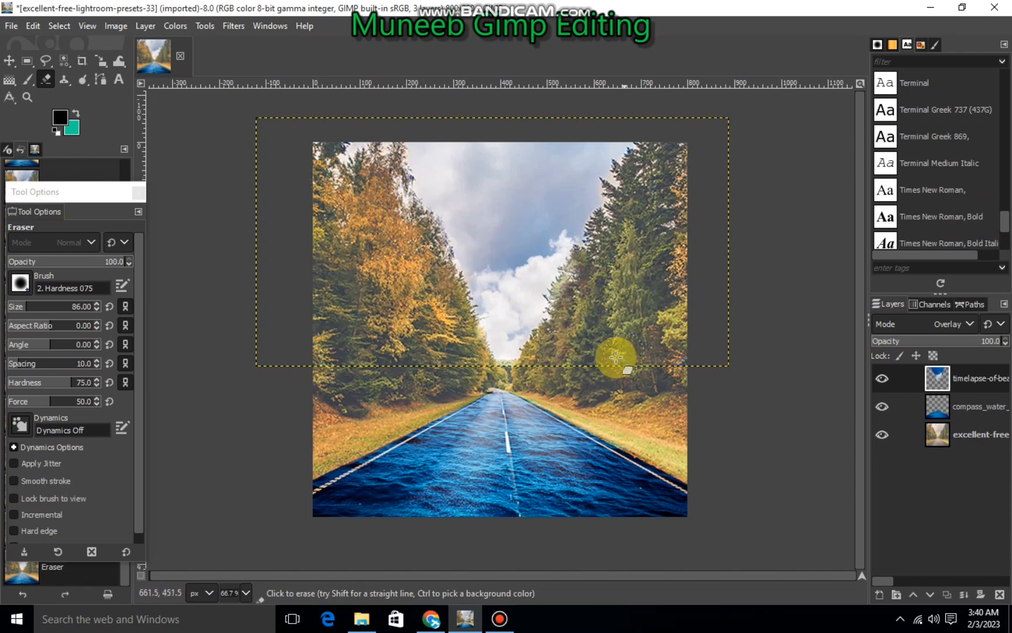
{"action": "left_click", "coordinate": [508, 378]}
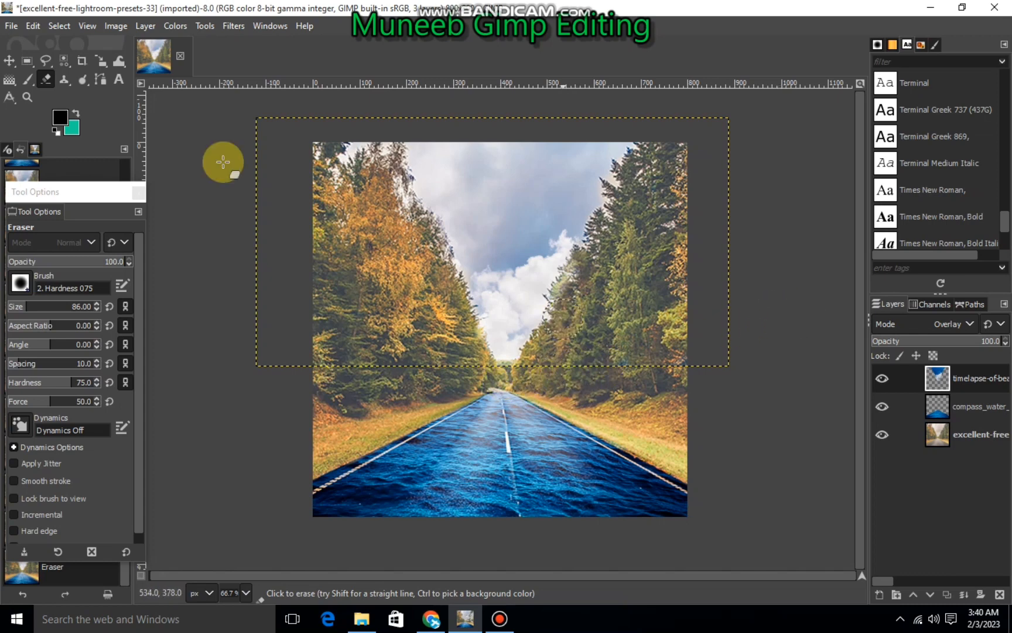
- Clone clean sky over the rough edge of the left-hand trees on the sky layer with a 14 px brush
{"action": "left_click", "coordinate": [69, 81]}
{"action": "key", "text": "1"}
{"action": "scroll", "coordinate": [551, 312], "scroll_direction": "up", "scroll_amount": 1}
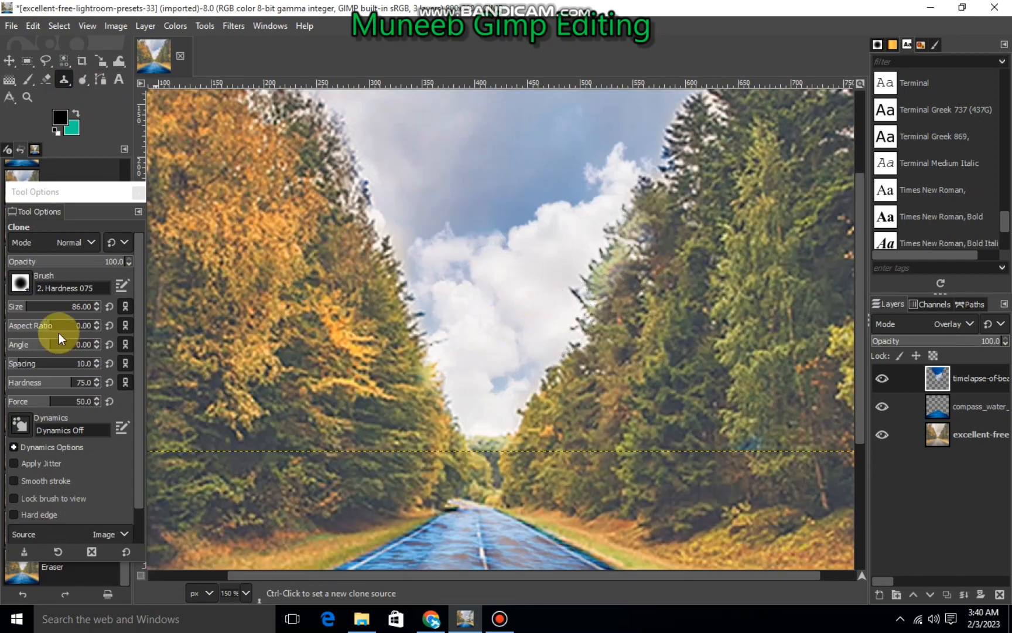
{"action": "left_click", "coordinate": [13, 307]}
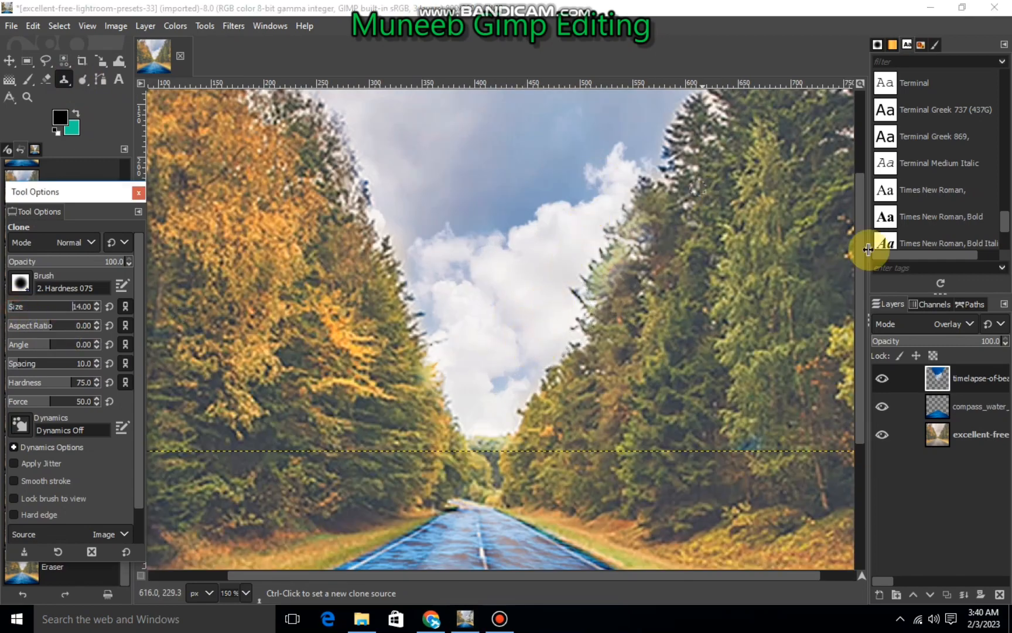
{"action": "scroll", "coordinate": [666, 185], "scroll_direction": "up", "scroll_amount": 5}
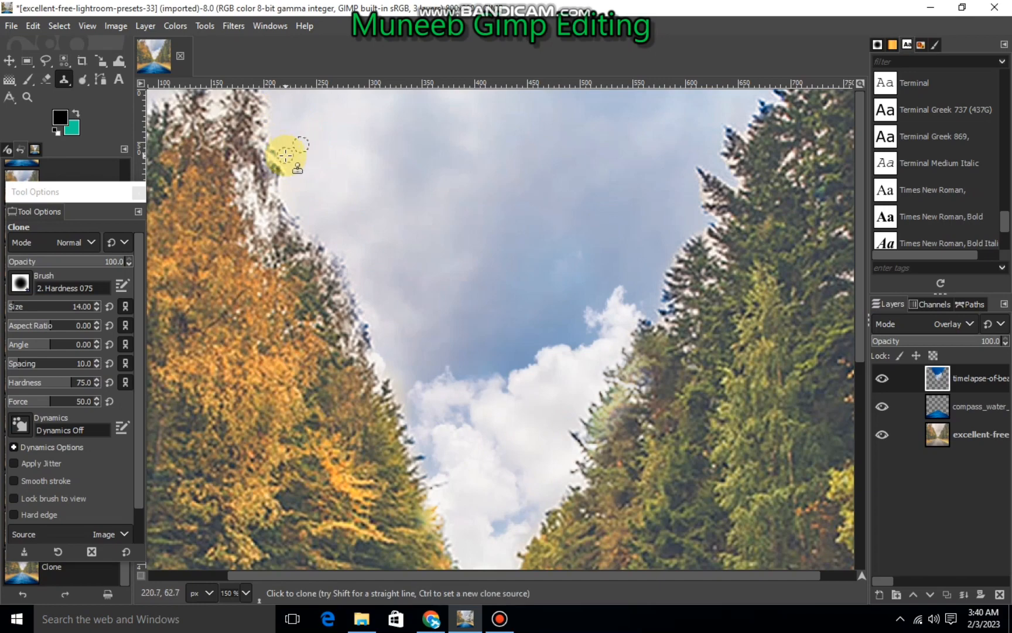
{"action": "left_click", "coordinate": [404, 341], "text": "ctrl"}
{"action": "left_click", "coordinate": [383, 357]}
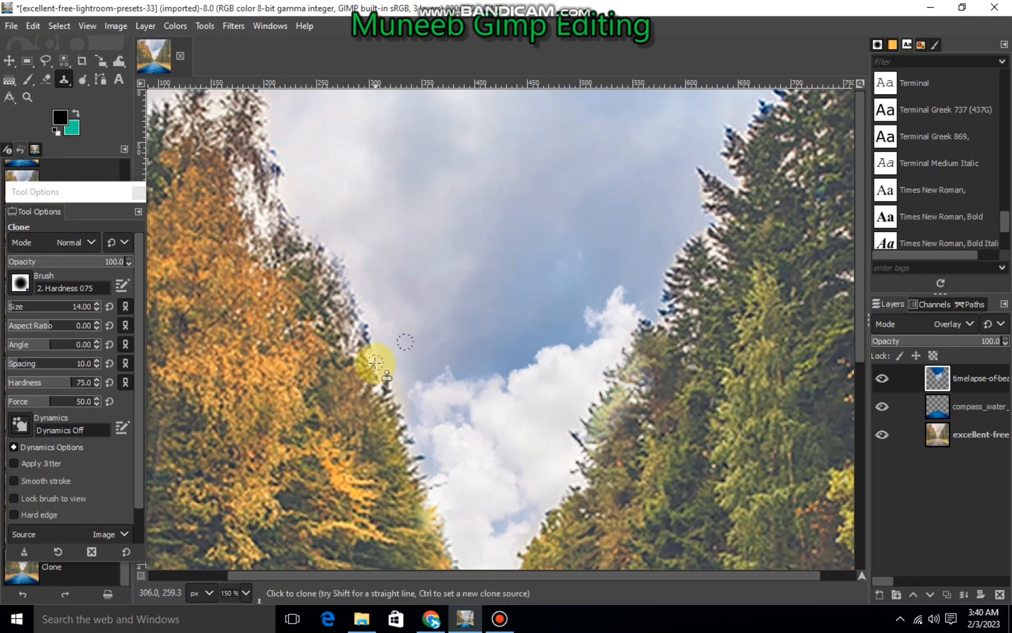
{"action": "scroll", "coordinate": [499, 417], "scroll_direction": "down", "scroll_amount": 2}
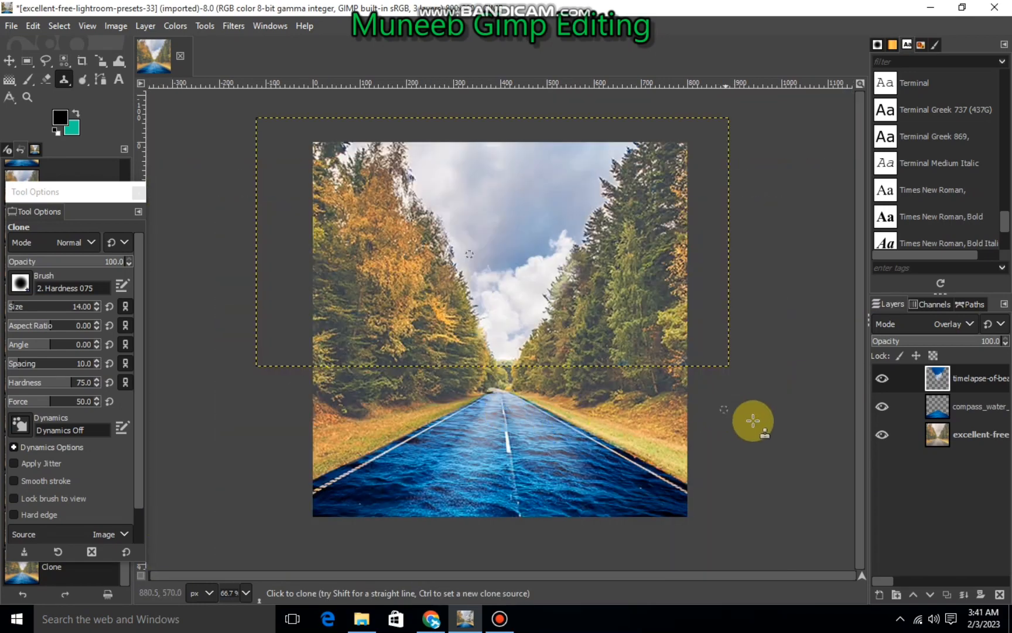
- Brighten the sky layer and bring out its blue with a Curves adjustment
{"action": "left_click", "coordinate": [28, 60]}
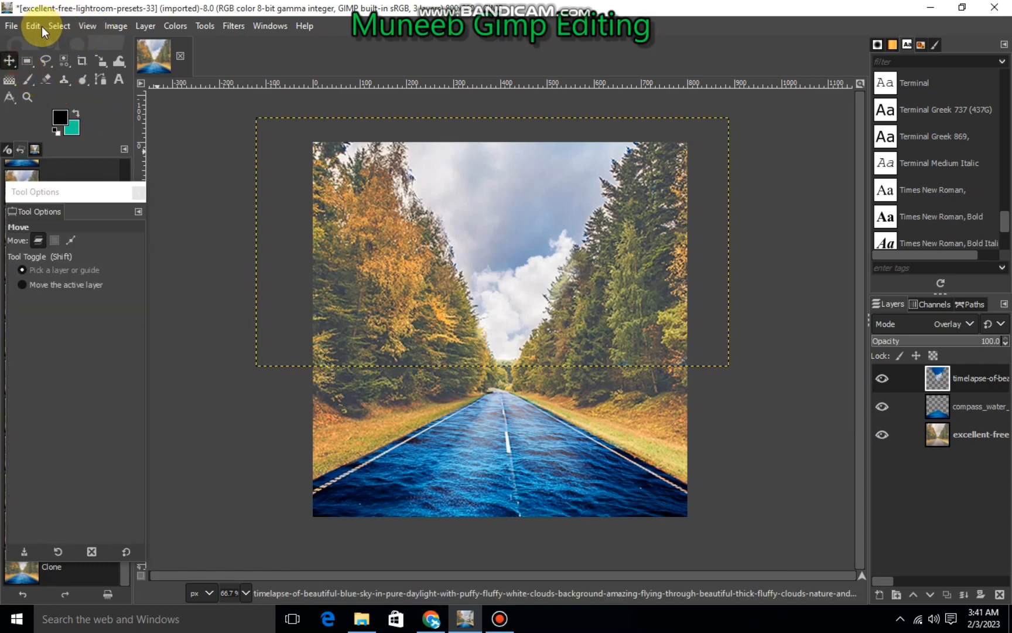
{"action": "left_click", "coordinate": [165, 23]}
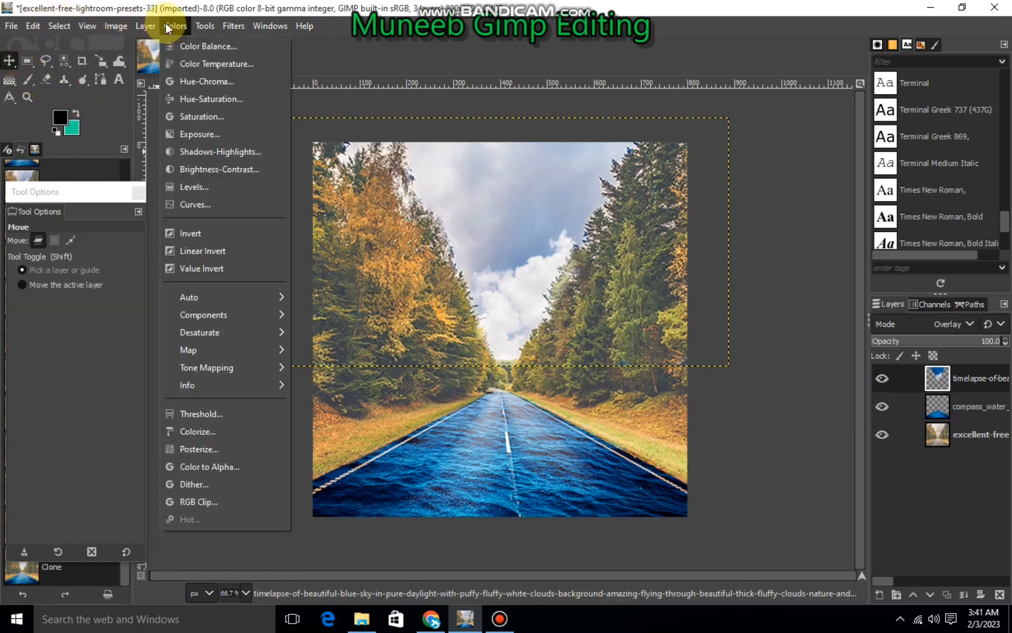
{"action": "left_click", "coordinate": [196, 204]}
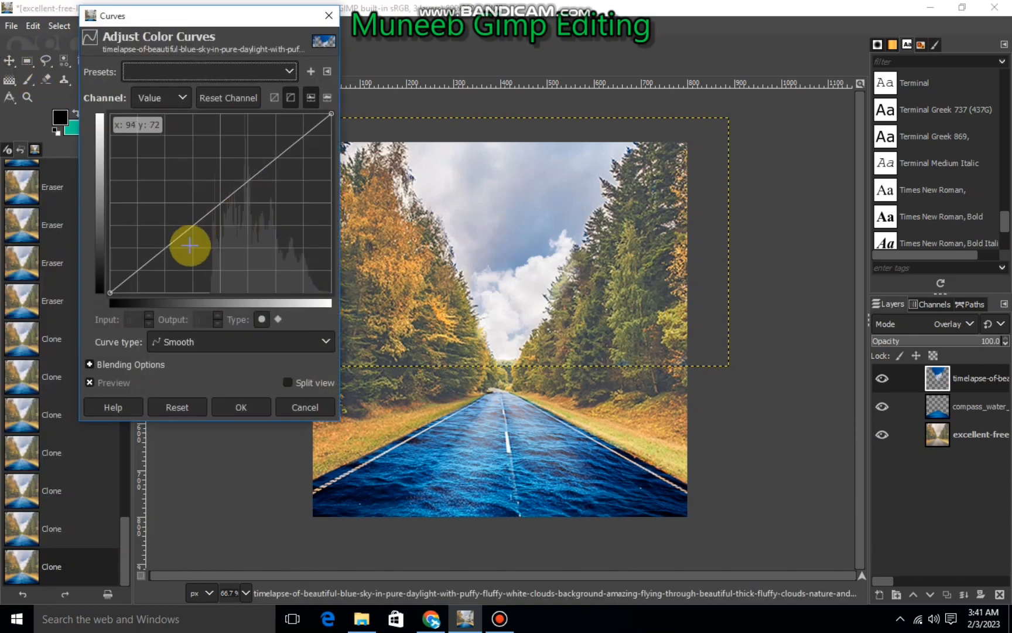
{"action": "left_click_drag", "start_coordinate": [188, 242], "coordinate": [135, 237]}
{"action": "left_click", "coordinate": [242, 407]}
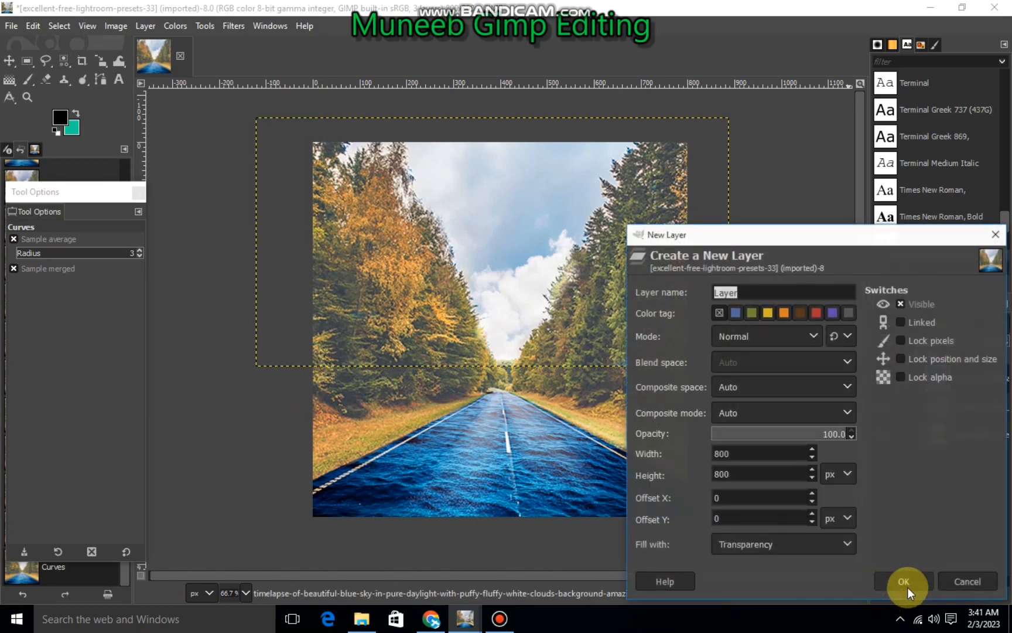
- Add a new transparent 800 × 800 px layer above the sky layer and fill it with the black foreground color
{"action": "left_click", "coordinate": [880, 594]}
{"action": "right_click", "coordinate": [387, 248]}
{"action": "mouse_move", "coordinate": [413, 287]}
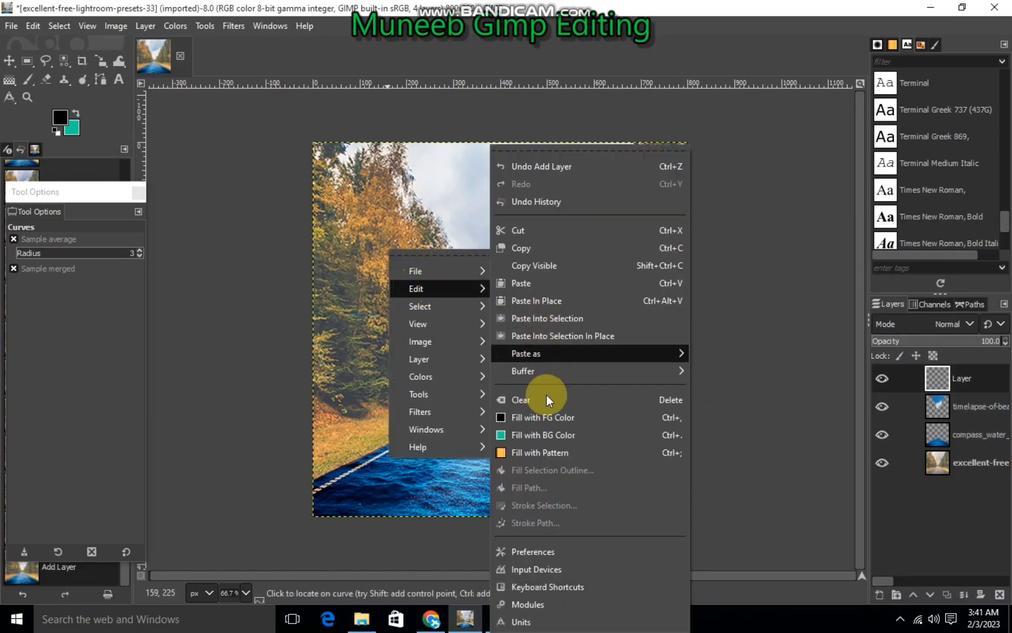
{"action": "left_click", "coordinate": [545, 414]}
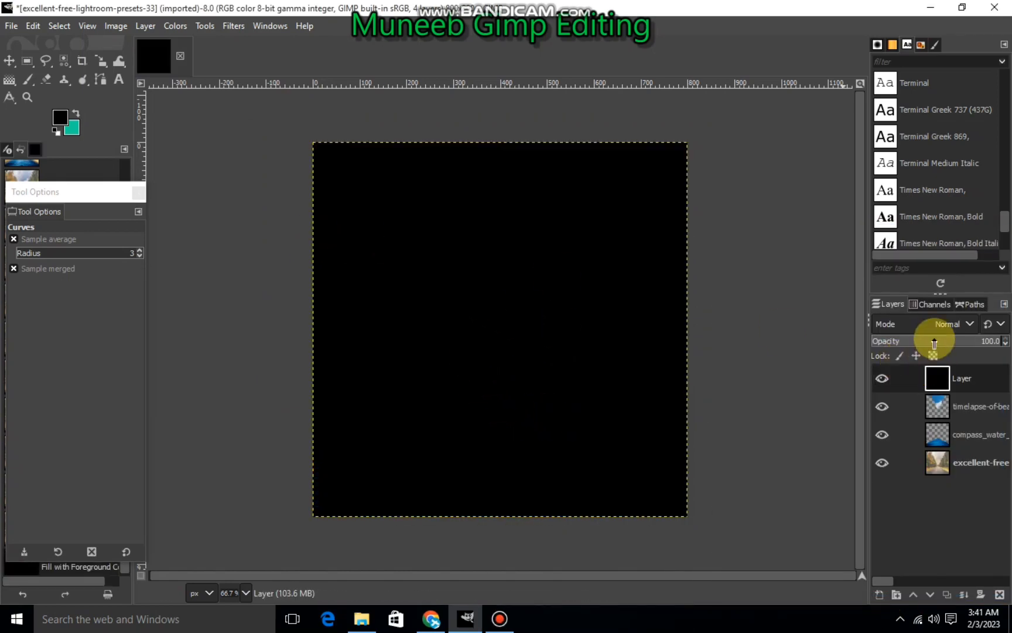
- Set the black layer's blend mode to Overlay with 82.7 opacity, and toggle its visibility to compare the effect
{"action": "left_click", "coordinate": [918, 324]}
{"action": "left_click", "coordinate": [916, 305]}
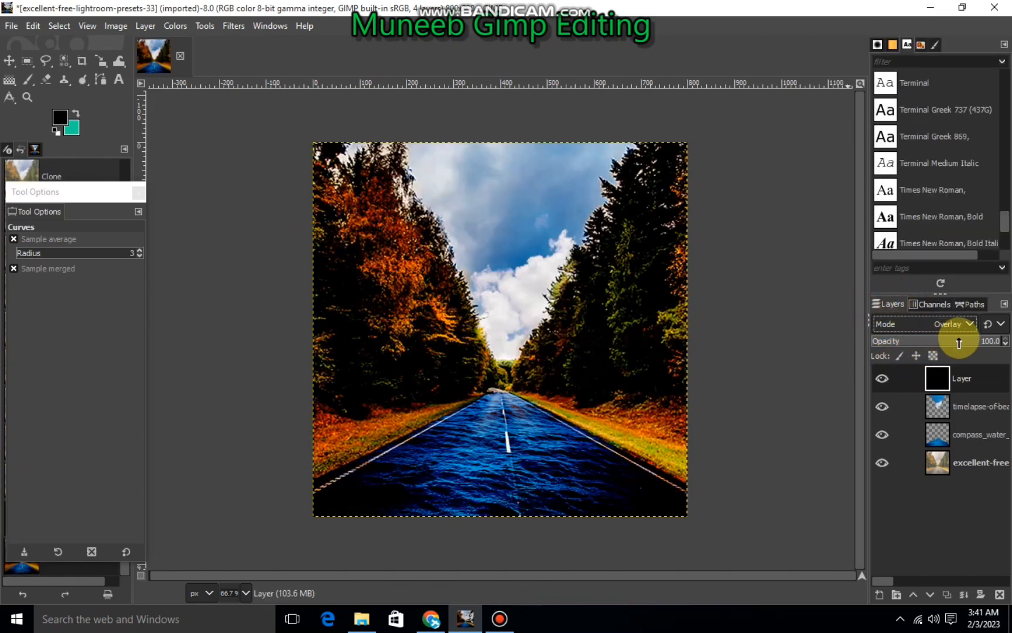
{"action": "left_click", "coordinate": [981, 337]}
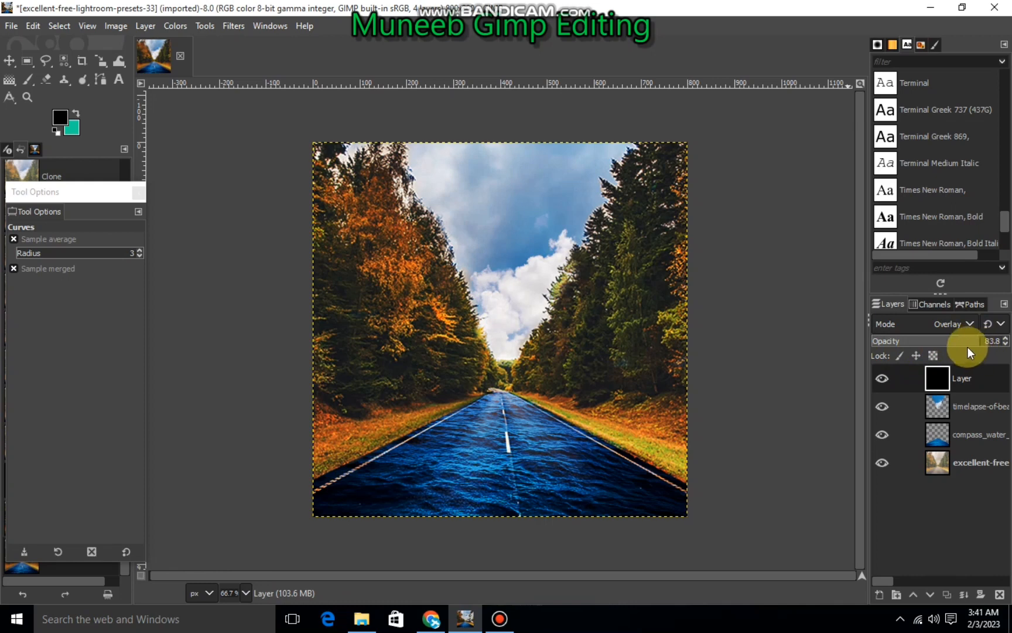
{"action": "left_click_drag", "start_coordinate": [960, 346], "coordinate": [959, 346]}
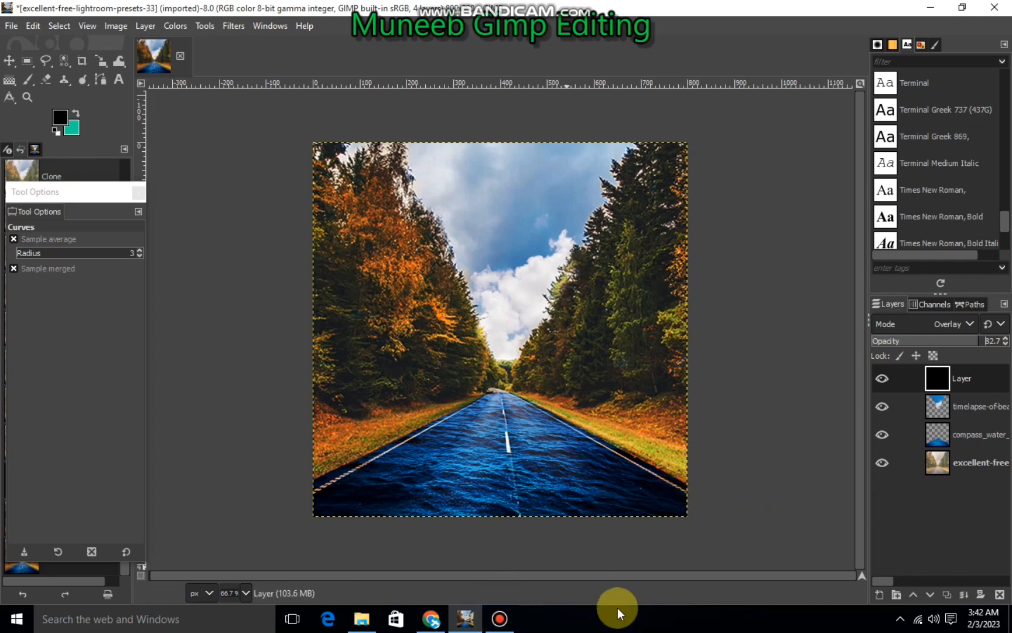
{"action": "mouse_move", "coordinate": [886, 385]}
{"action": "left_mouse_down"}
{"action": "mouse_move", "coordinate": [882, 436]}
{"action": "mouse_move", "coordinate": [877, 379]}
{"action": "left_mouse_up"}
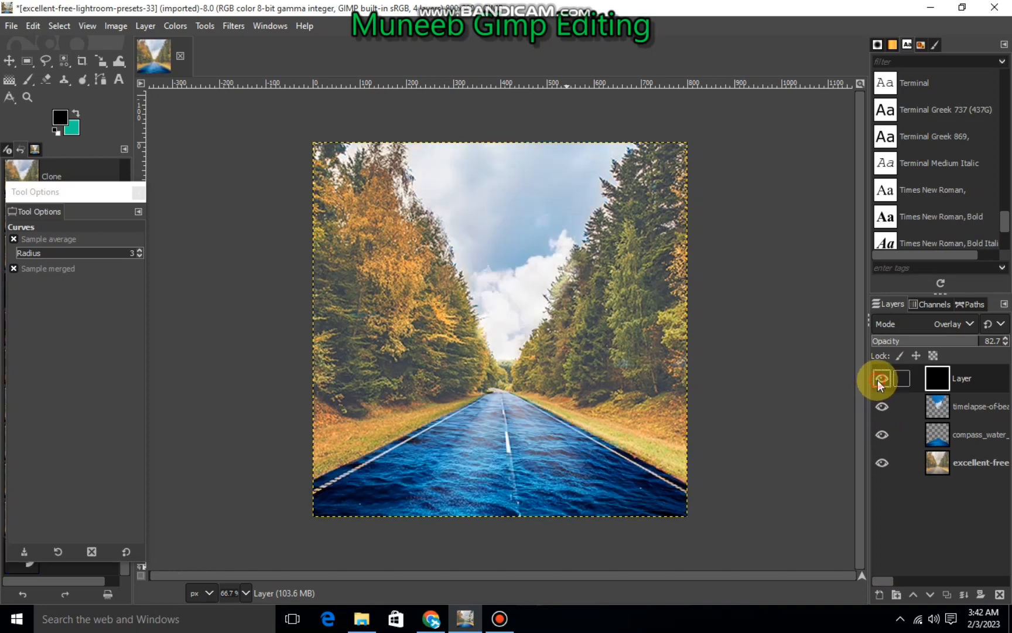